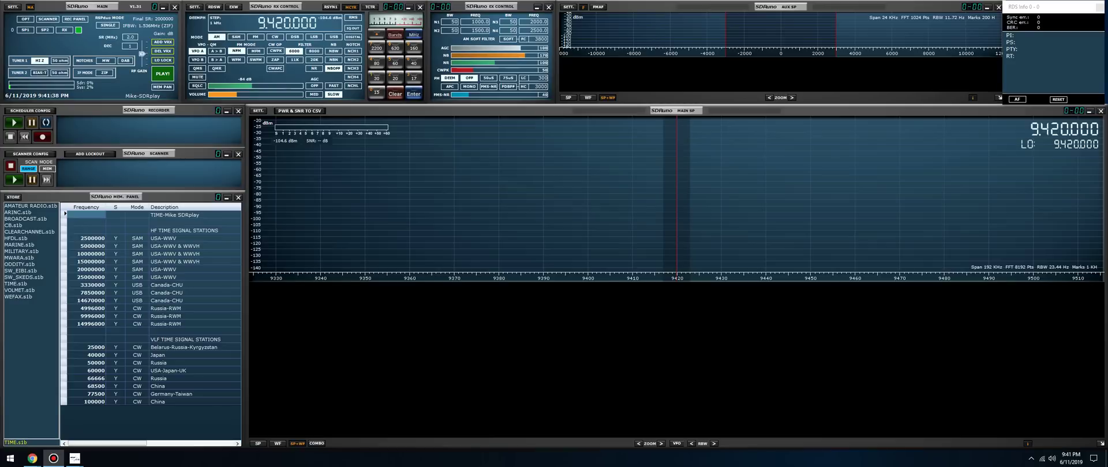
Step: Switch the tuner to low-IF (LIF) mode and start live reception
scroll(263, 23, "down", 2)
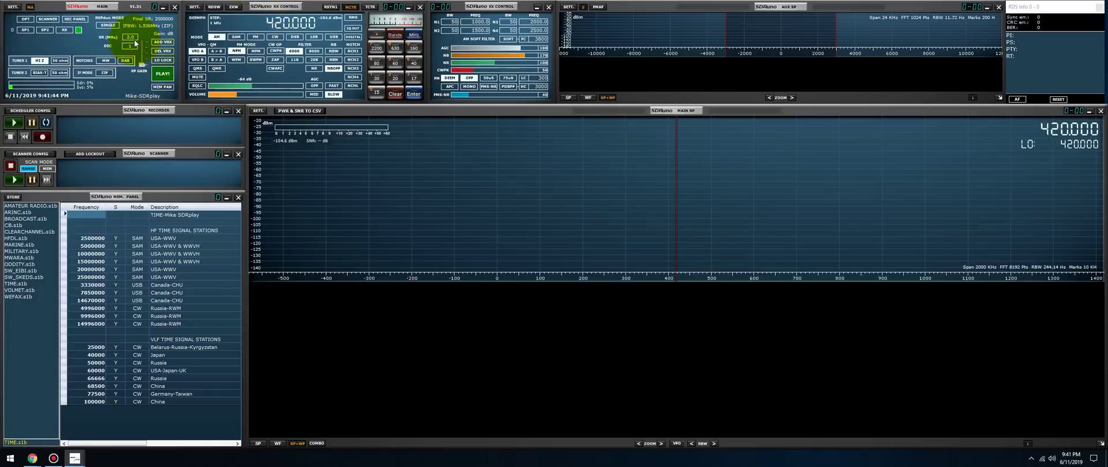
left_click(104, 72)
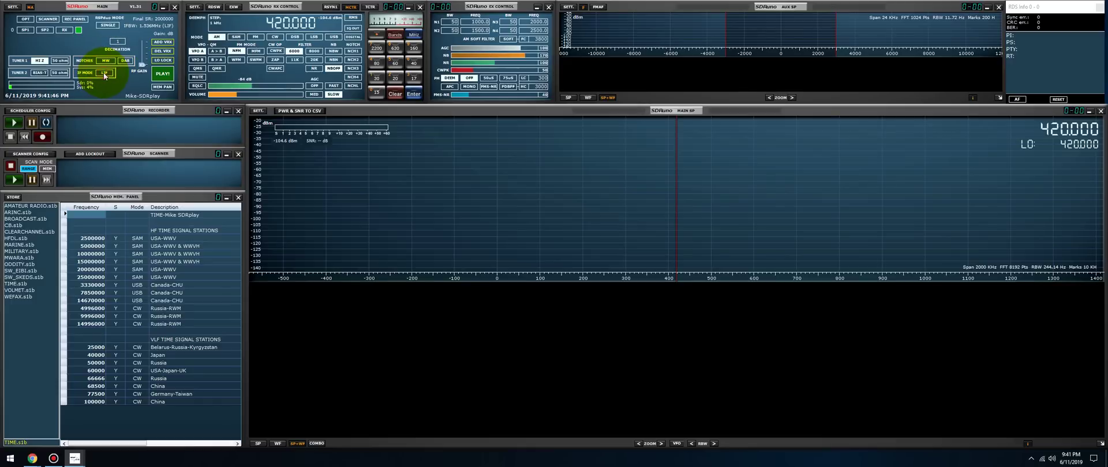
left_click(168, 77)
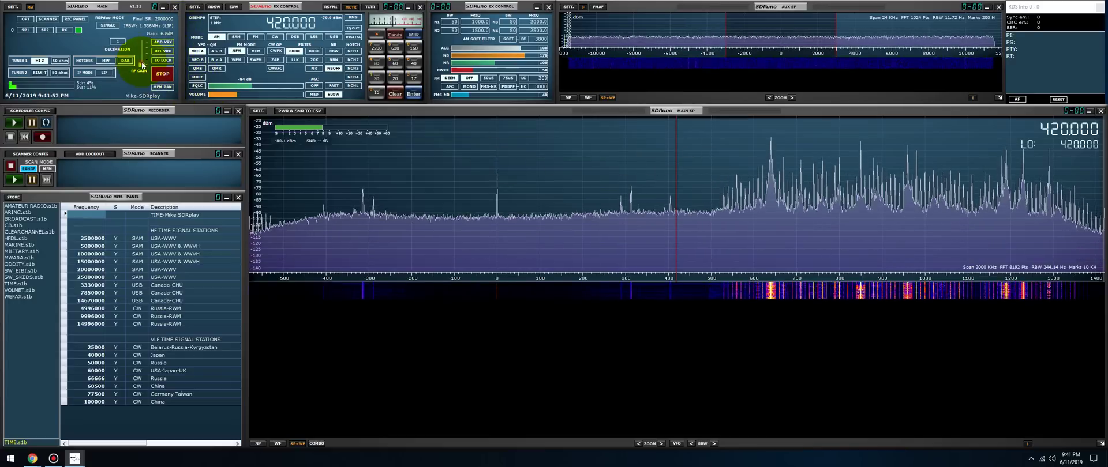
Step: Lower the RF gain to clear the overload and tune up to 2.520 MHz
left_click(143, 53)
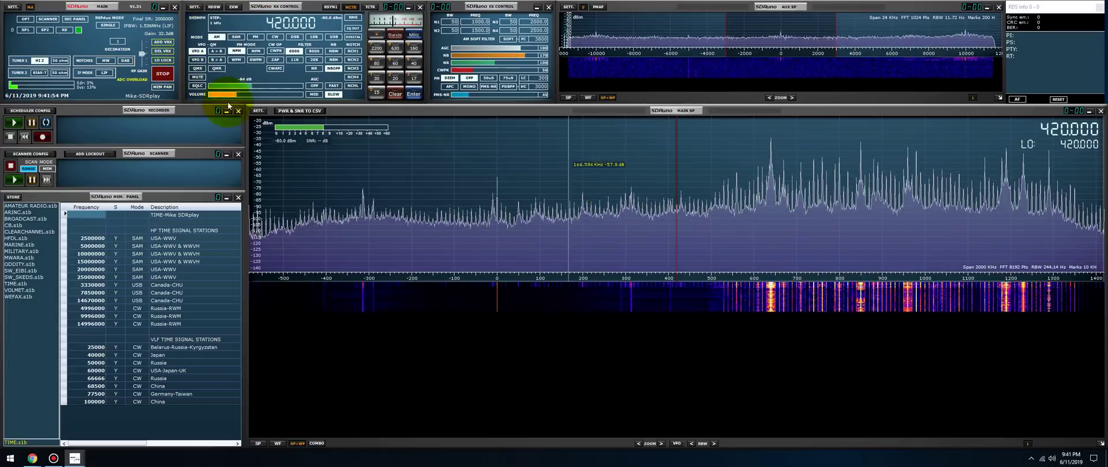
left_click(147, 63)
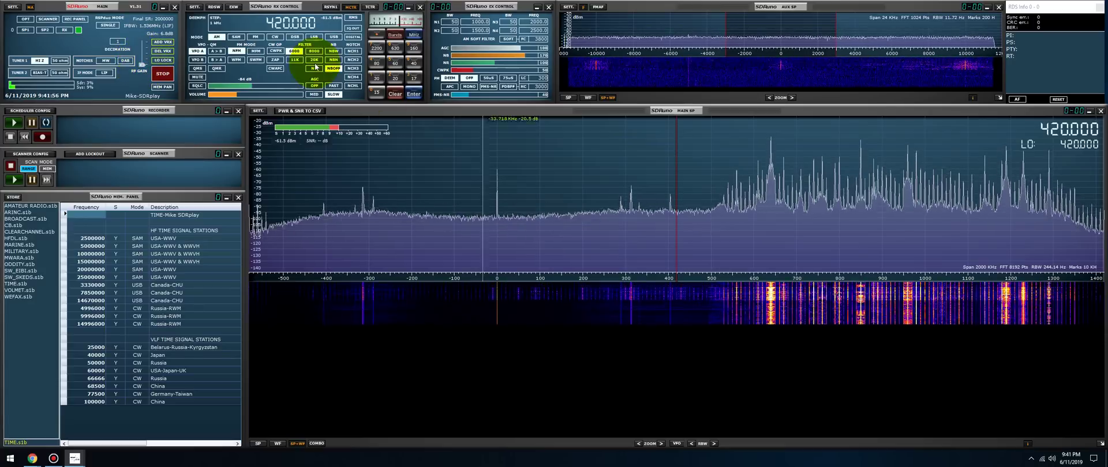
scroll(270, 23, "up", 17)
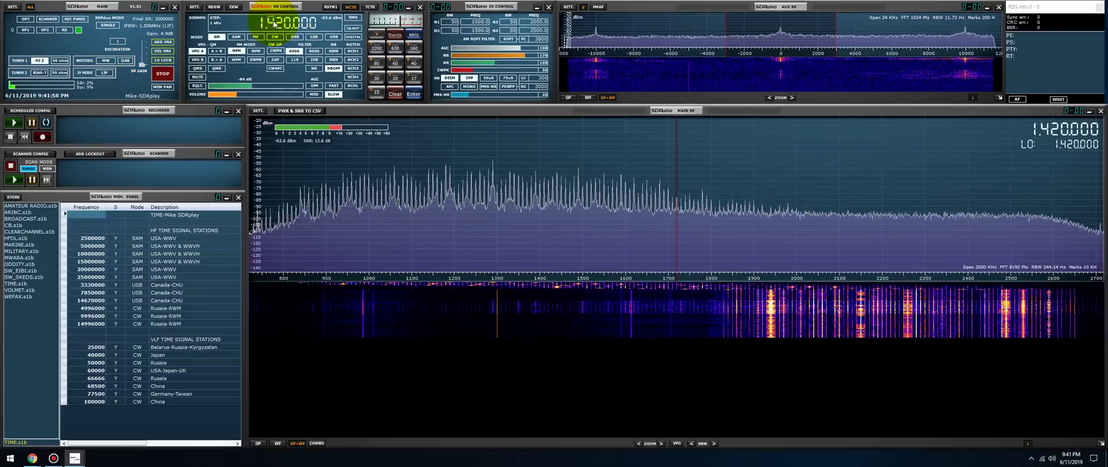
scroll(274, 23, "up", 4)
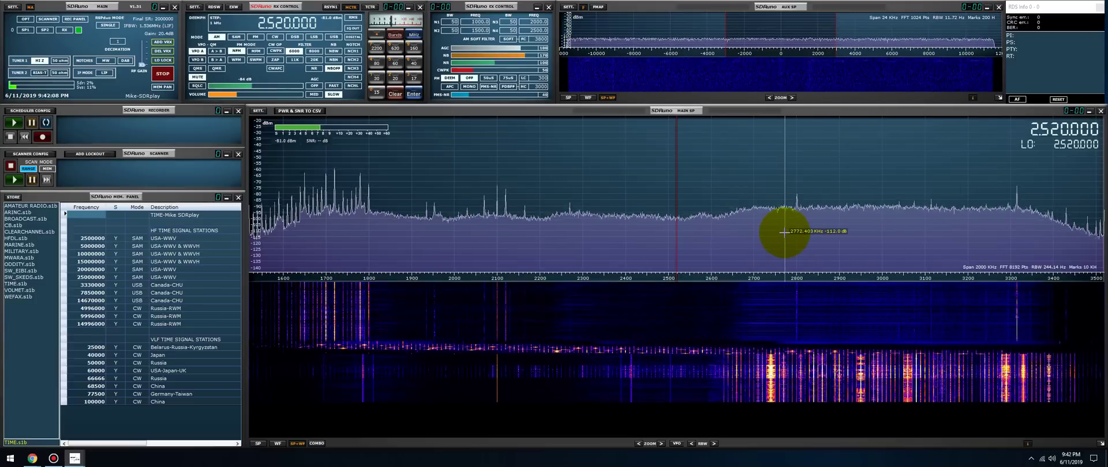
left_click(258, 111)
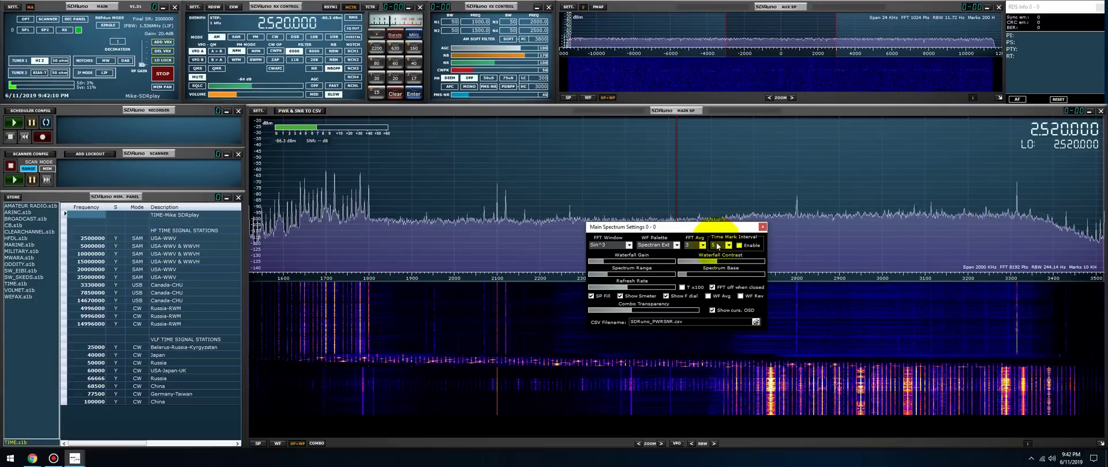
left_click(702, 245)
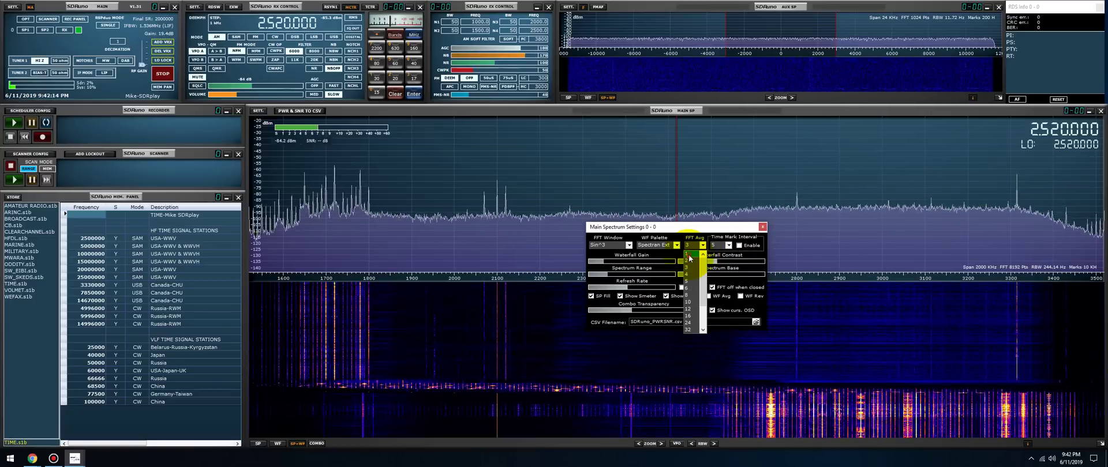
left_click(690, 256)
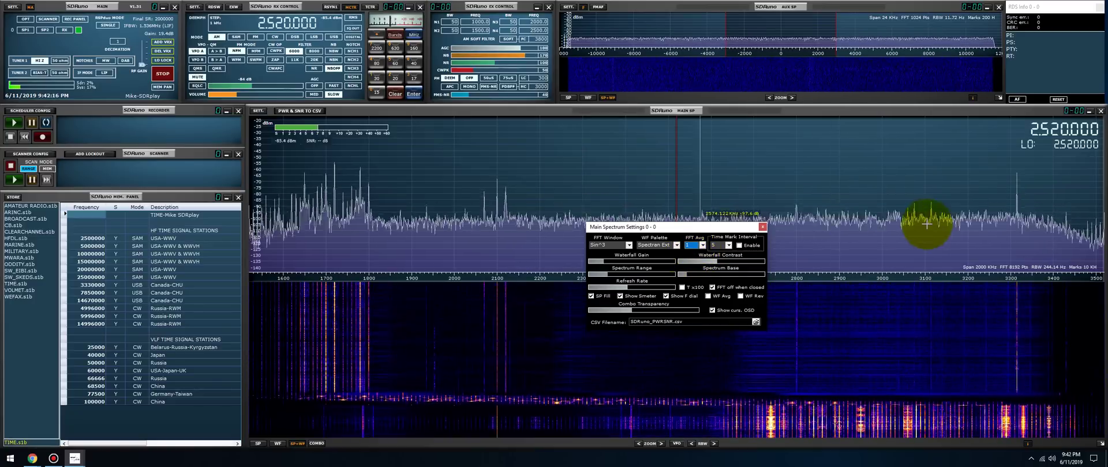
left_click(694, 244)
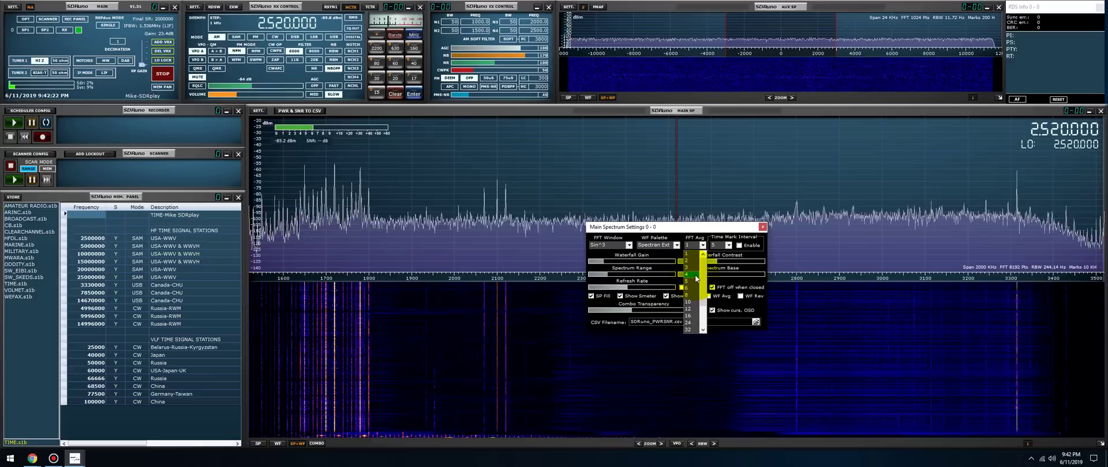
left_click(695, 275)
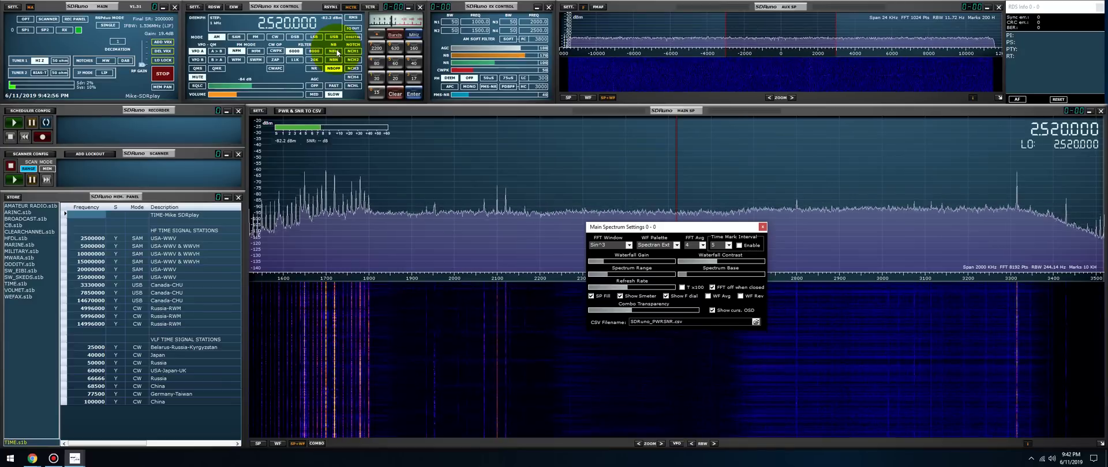
left_click(702, 245)
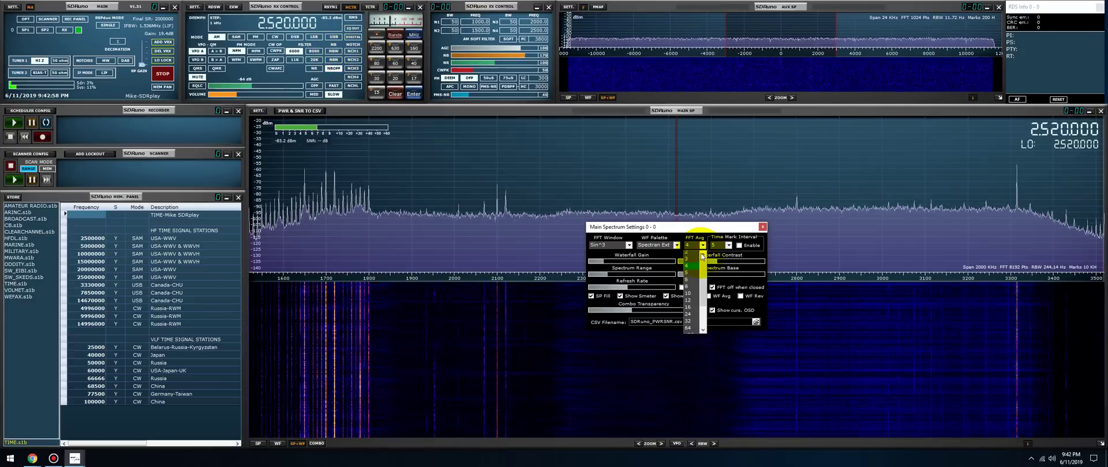
left_click(690, 266)
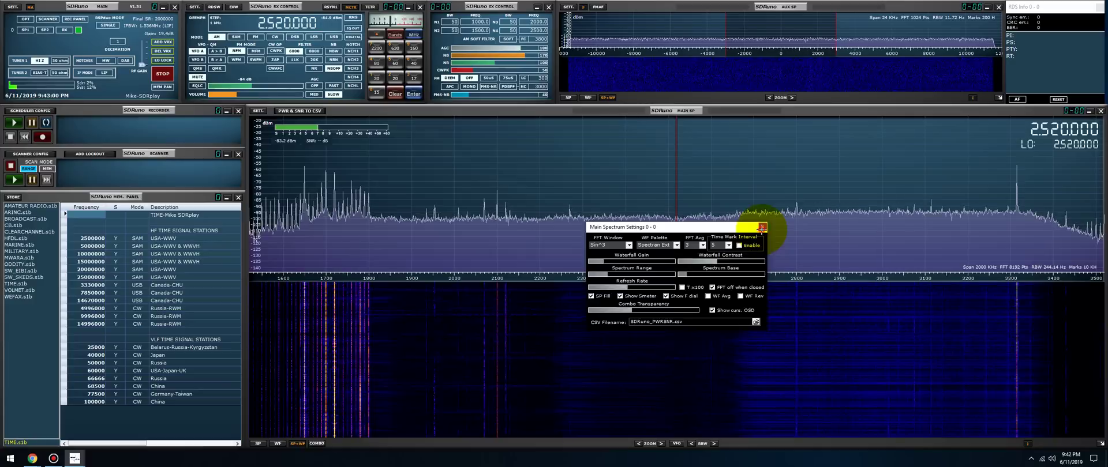
left_click(762, 227)
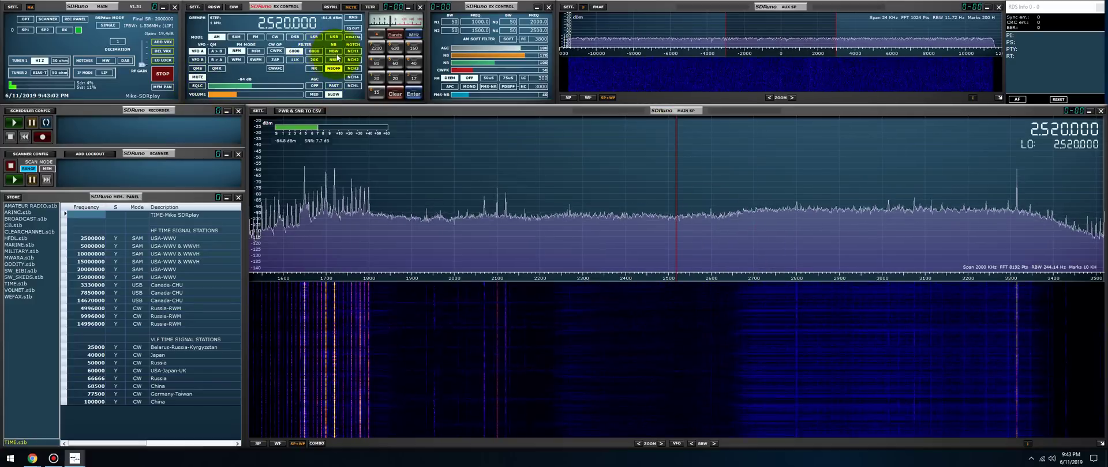
Step: Place RX and EX Control side by side over the waterfall; set the NB threshold to 183
left_click_drag(300, 12, 524, 304)
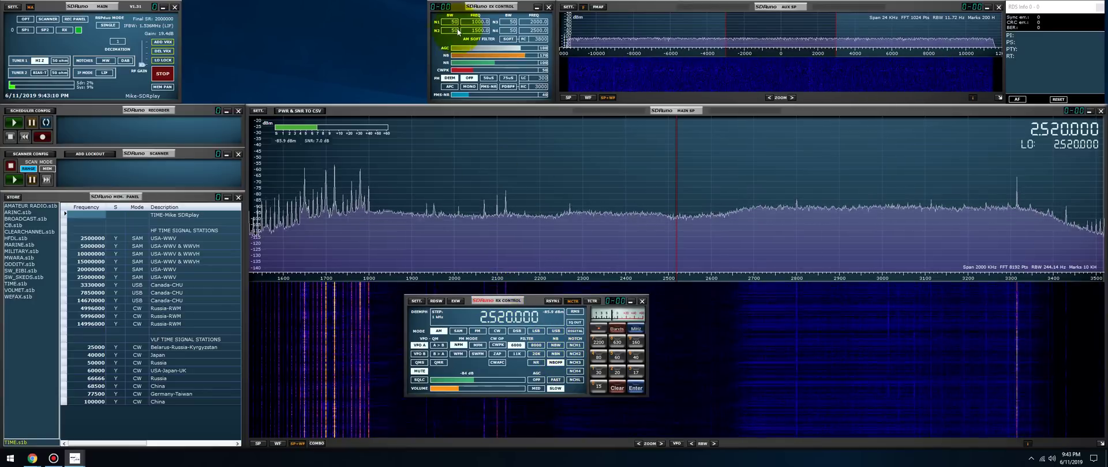
left_click_drag(469, 7, 691, 302)
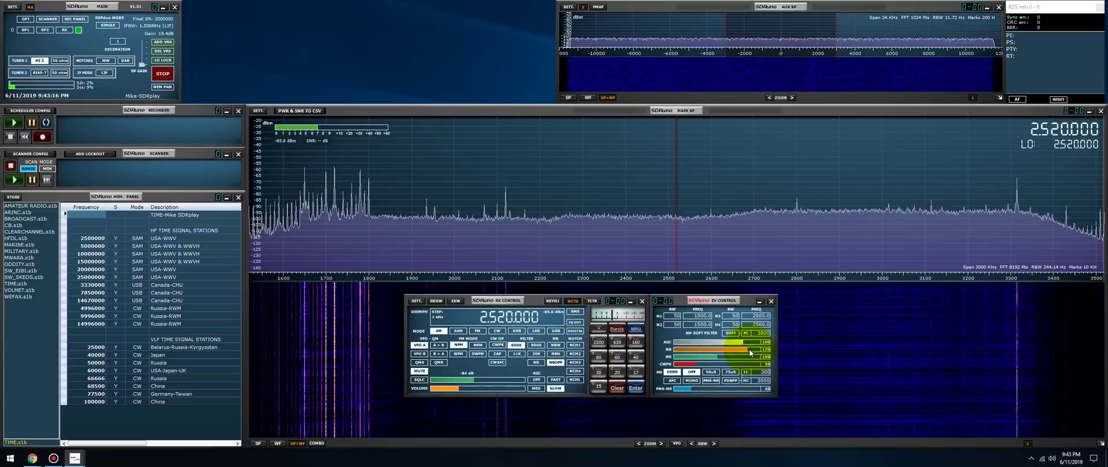
left_click_drag(750, 350, 756, 351)
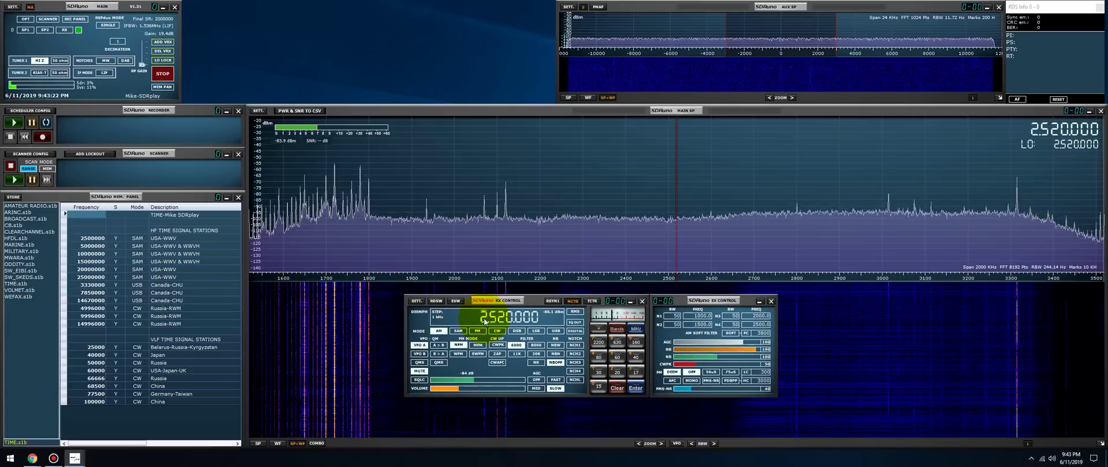
Step: Tune up through the bands to 24.520 MHz, adjust RF gain, then settle back at 9.420 MHz
scroll(484, 321, "up", 3)
scroll(484, 317, "up", 2)
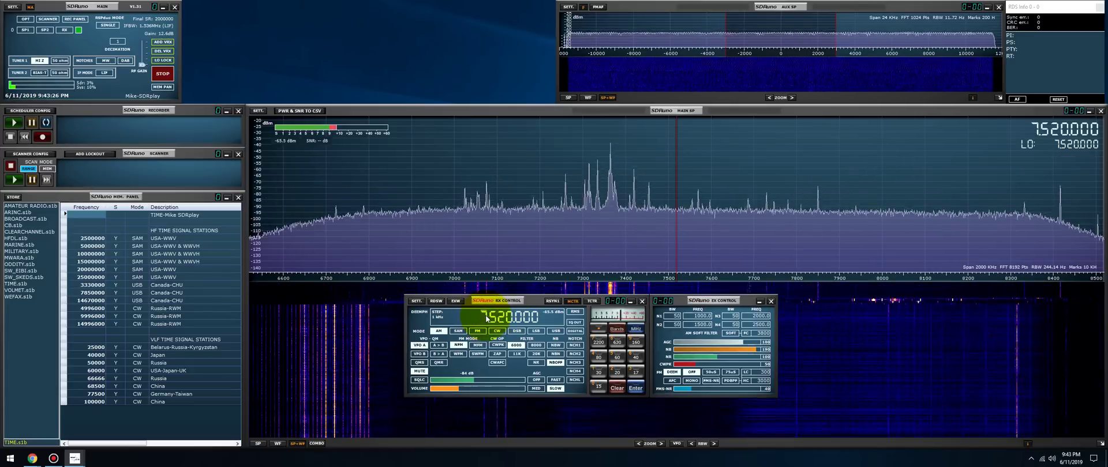
scroll(486, 319, "up", 3)
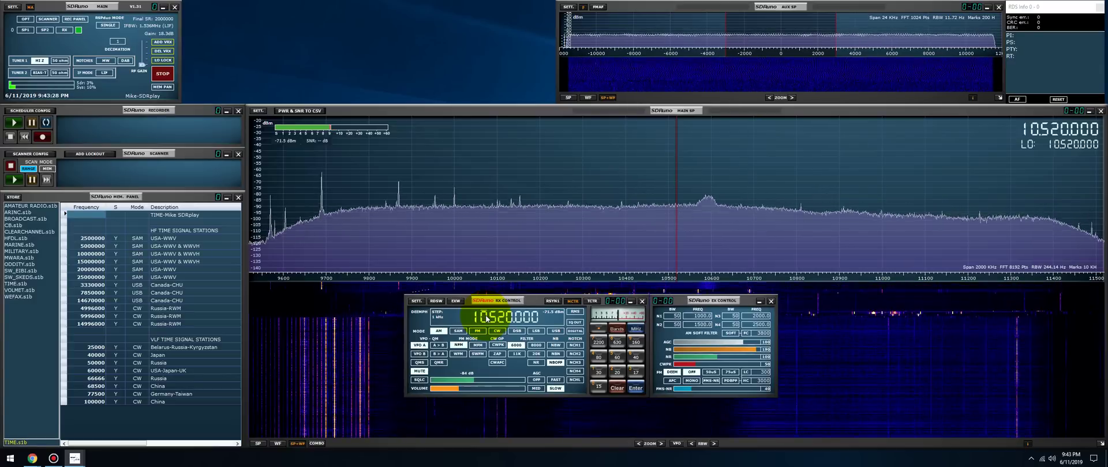
scroll(487, 319, "up", 5)
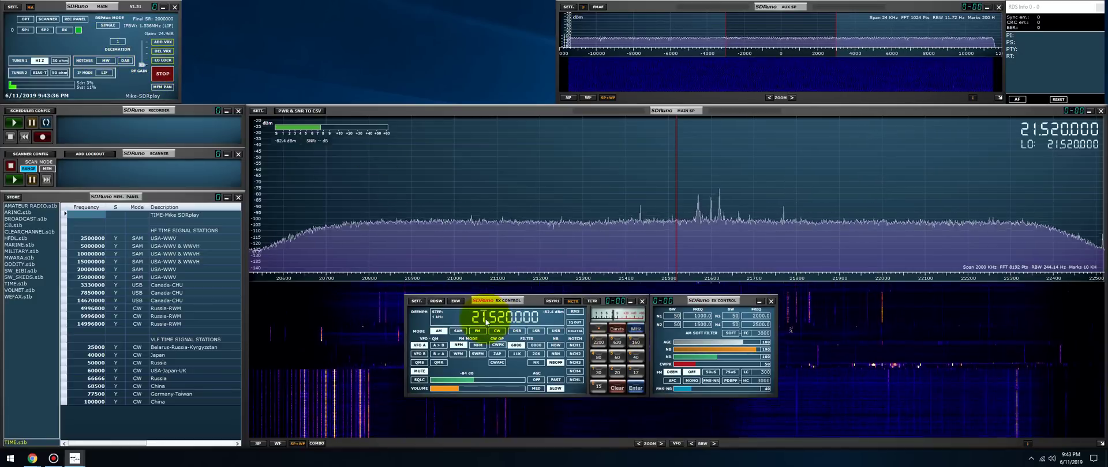
left_click_drag(146, 61, 144, 55)
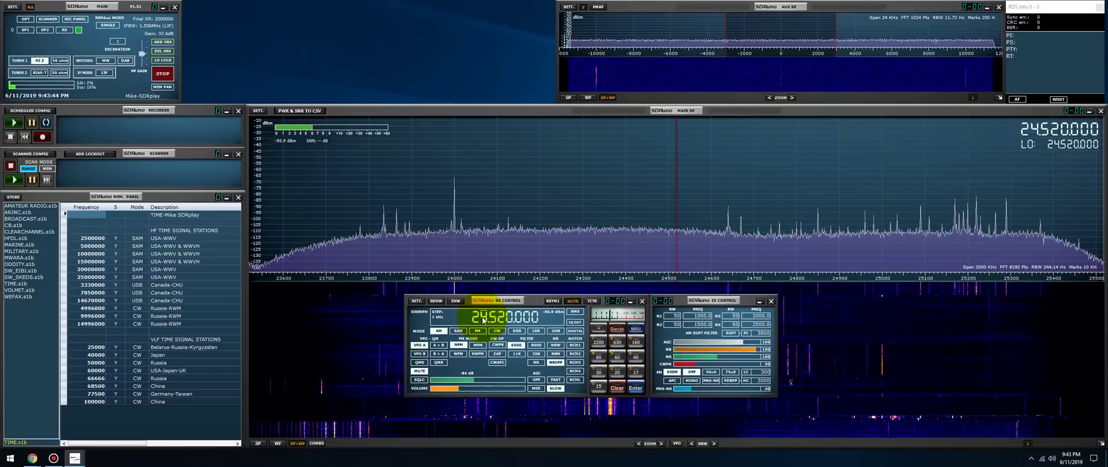
scroll(483, 321, "down", 6)
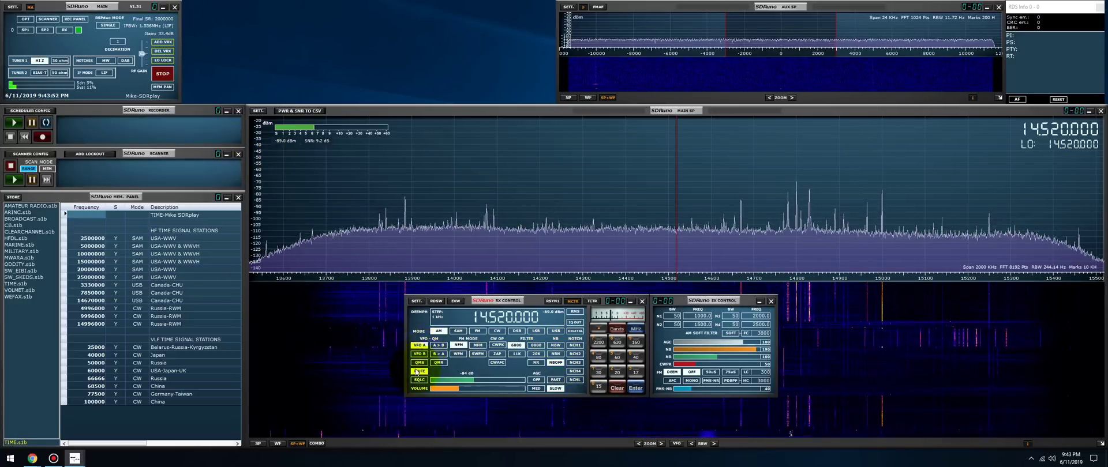
scroll(489, 316, "up", 1)
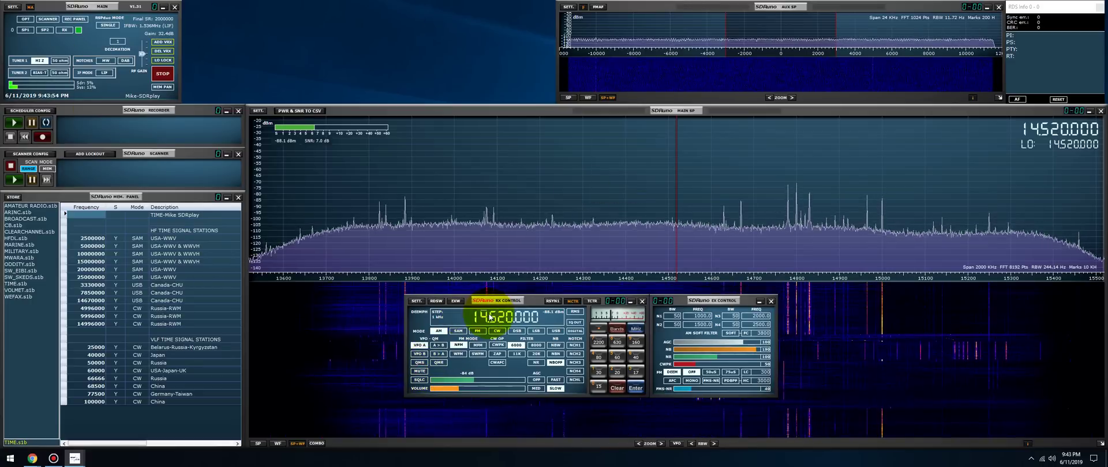
scroll(487, 319, "down", 1)
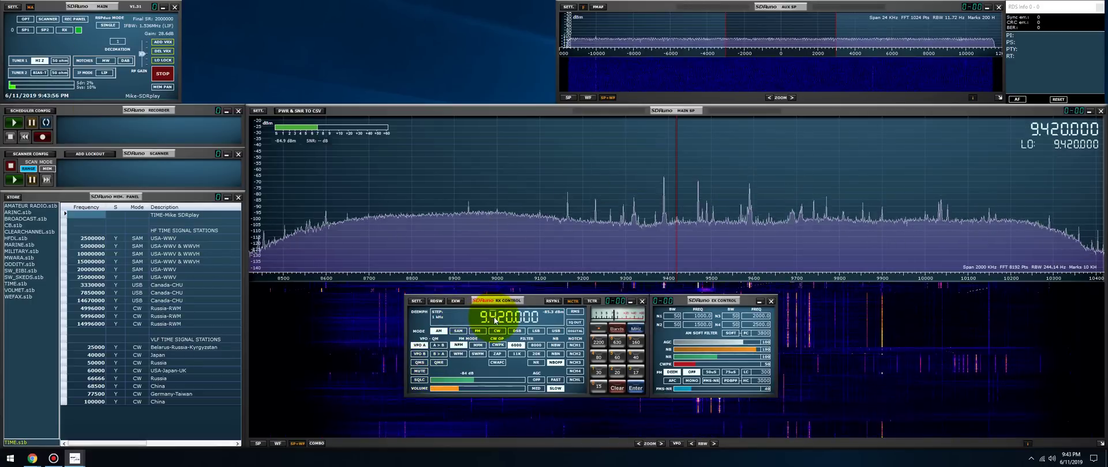
Step: Turn on the wideband noise blanker at level 164 and widen the filter to about 10.3 kHz
left_click(556, 345)
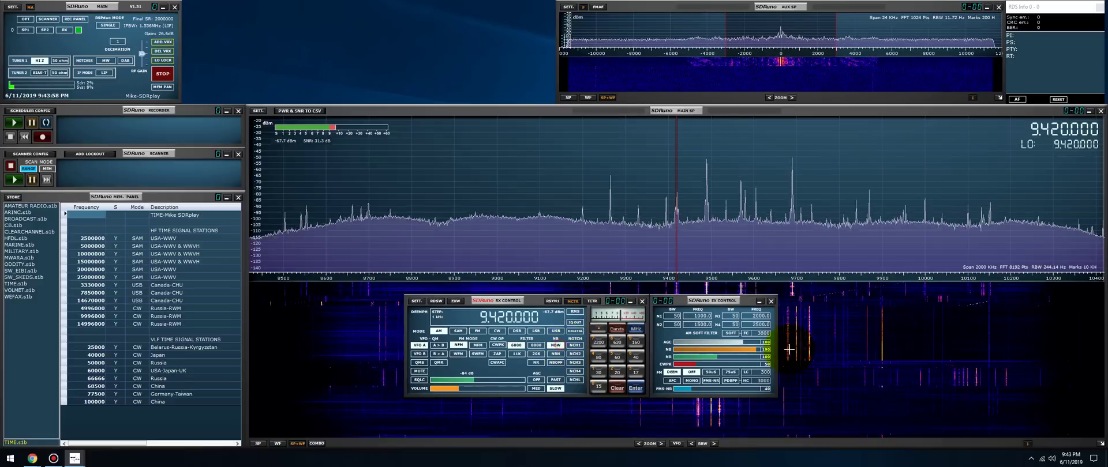
left_click(758, 357)
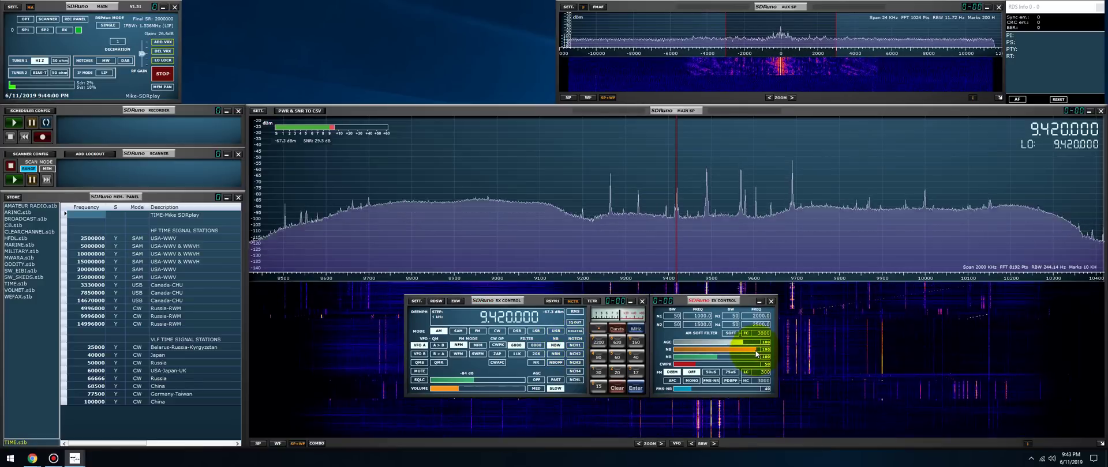
left_click_drag(756, 353, 749, 351)
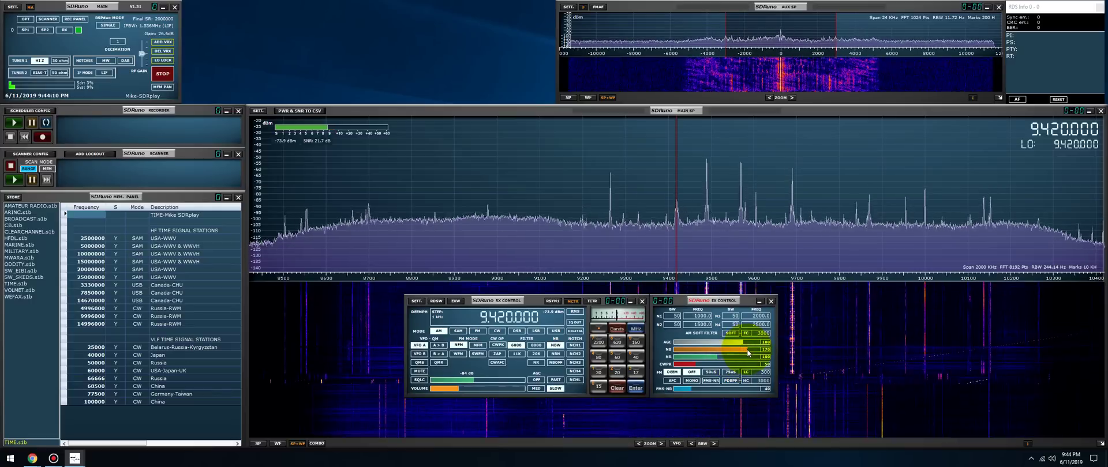
left_click_drag(747, 349, 745, 354)
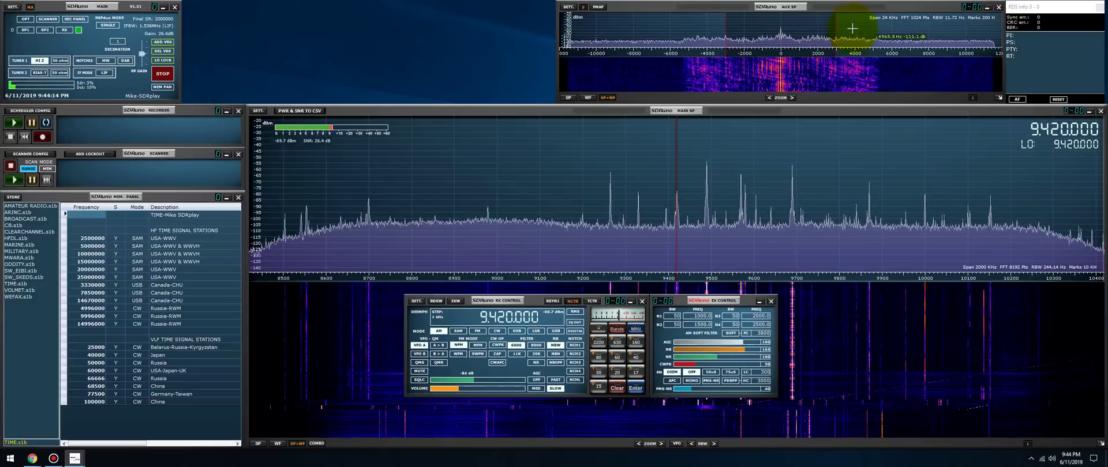
left_click_drag(831, 27, 876, 31)
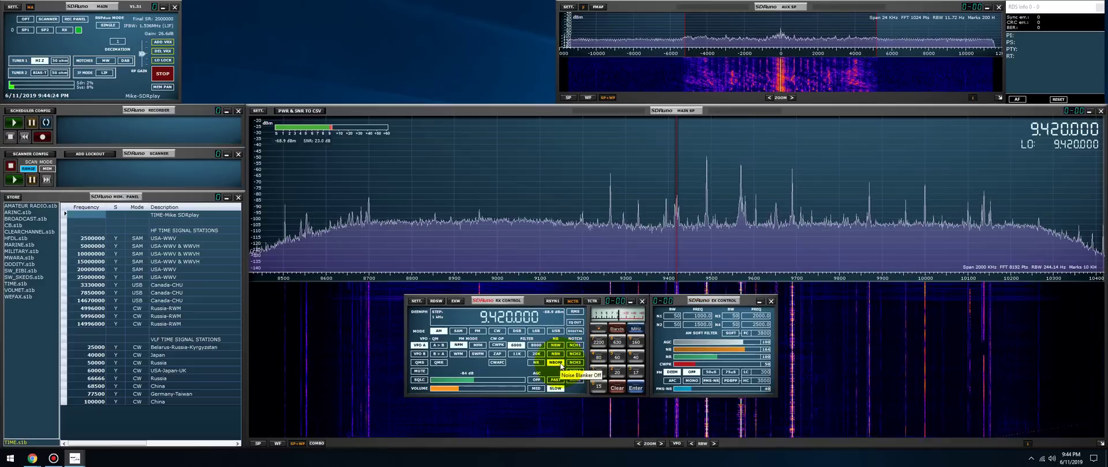
Step: Switch the noise blanker off, then back on in wide mode at level 170
left_click(555, 363)
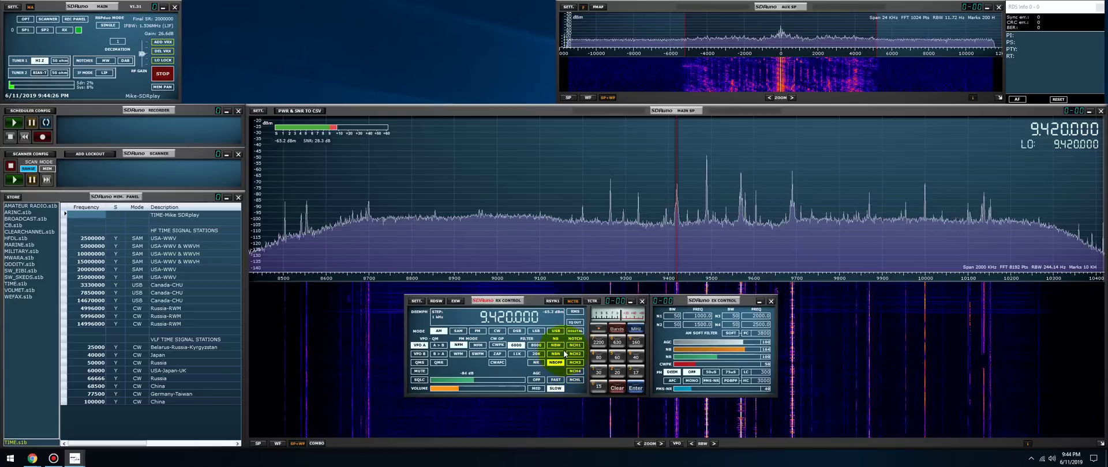
left_click(555, 345)
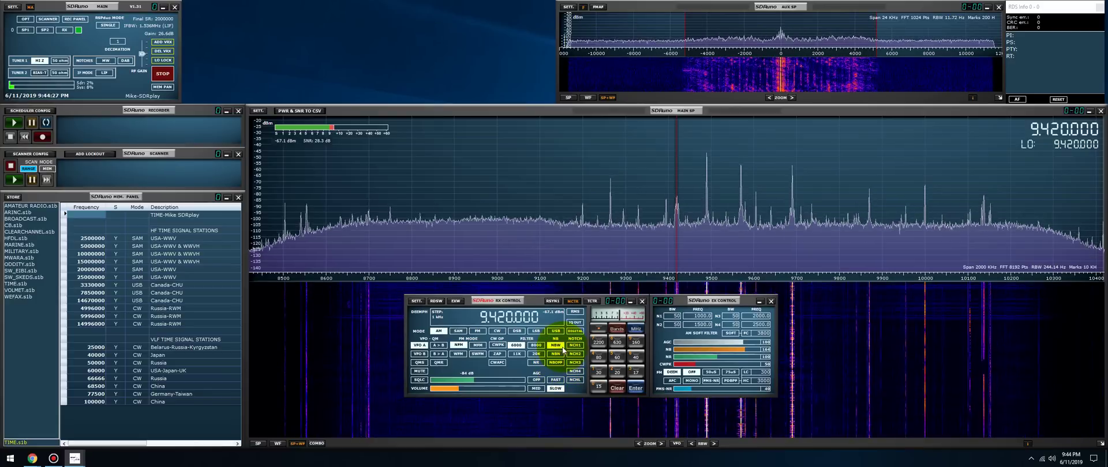
left_click(746, 352)
left_click_drag(745, 351, 746, 350)
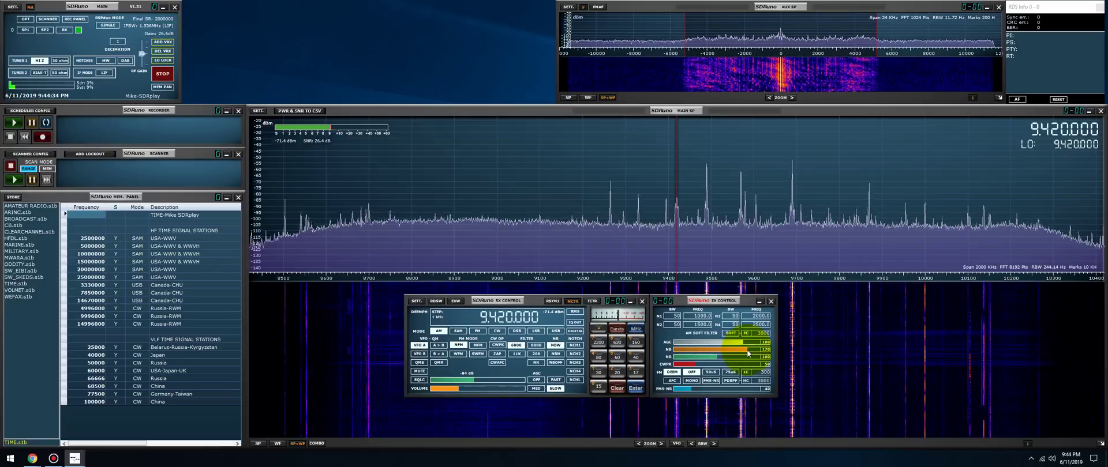
Step: Readjust the noise blanker level from 165 up to 175
left_click(876, 29)
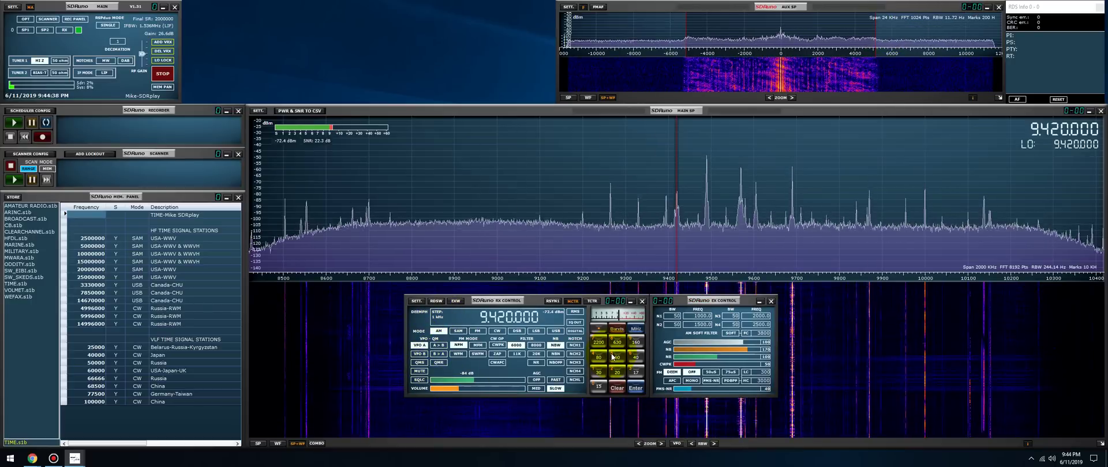
left_click(737, 354)
left_click(746, 349)
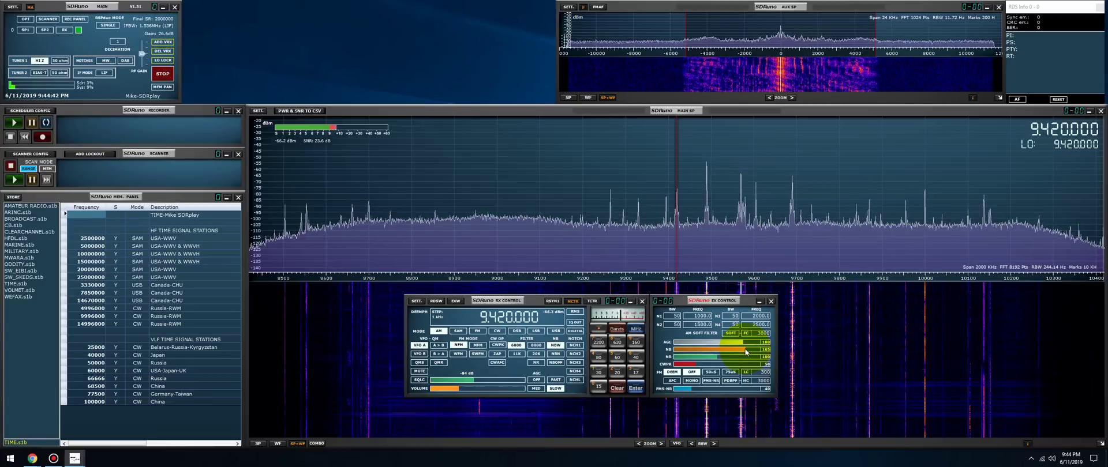
left_click(749, 351)
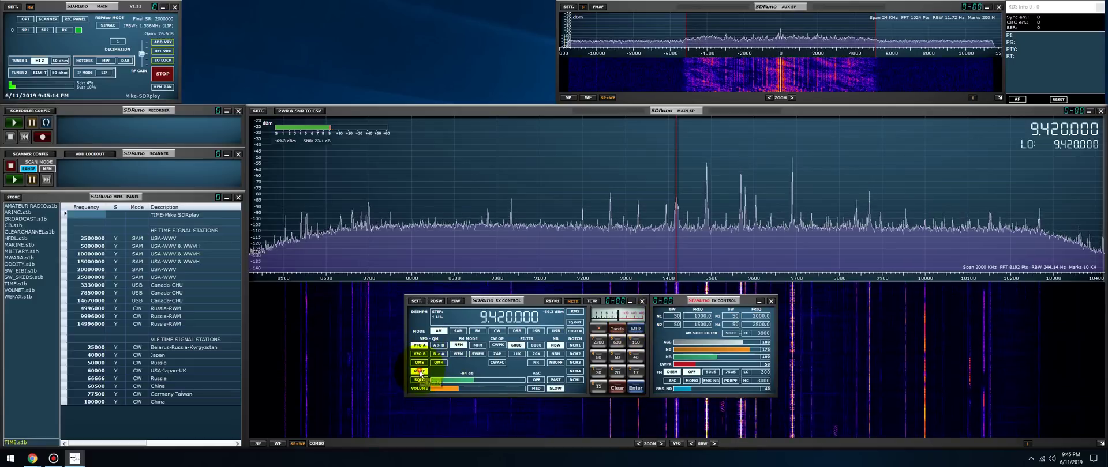
Step: Step the noise blanker level down from 200 through 190, 185, 182, 177 to 173
left_click(757, 351)
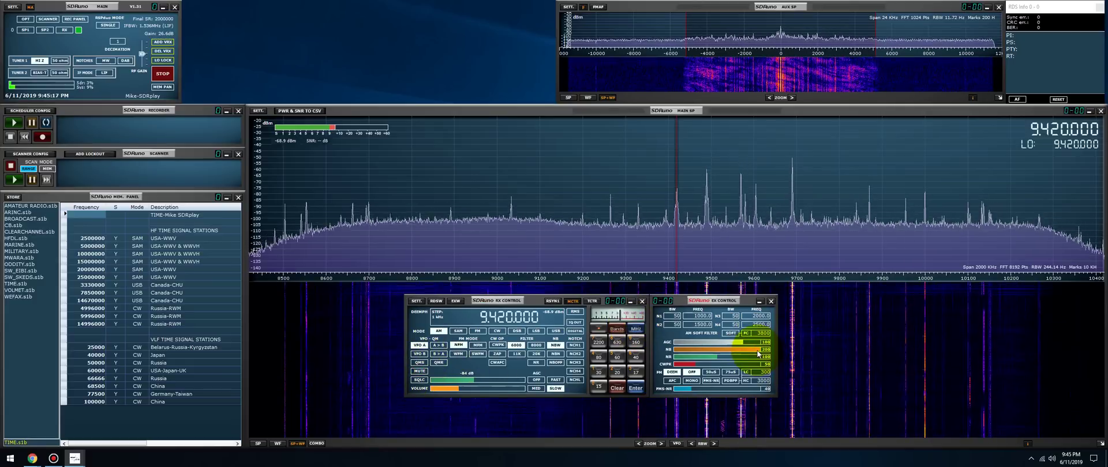
left_click(757, 349)
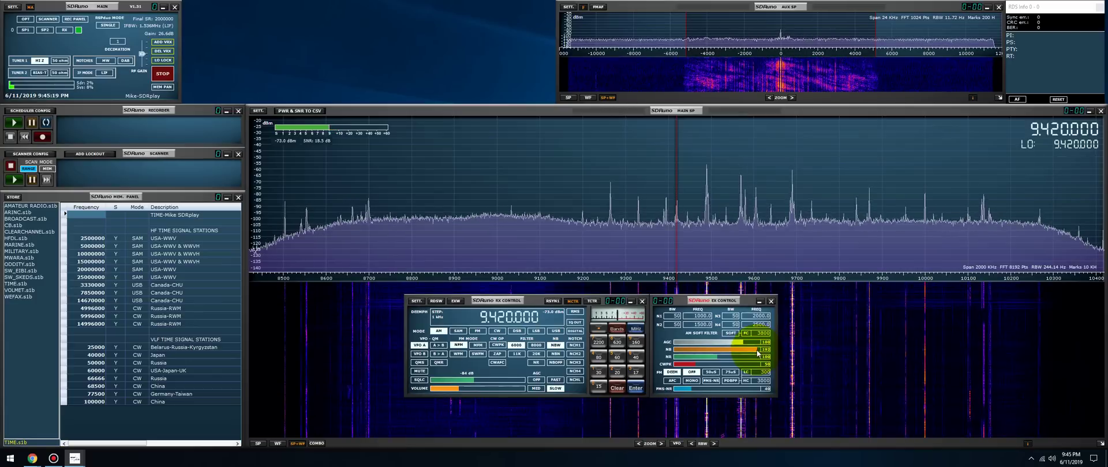
left_click(754, 354)
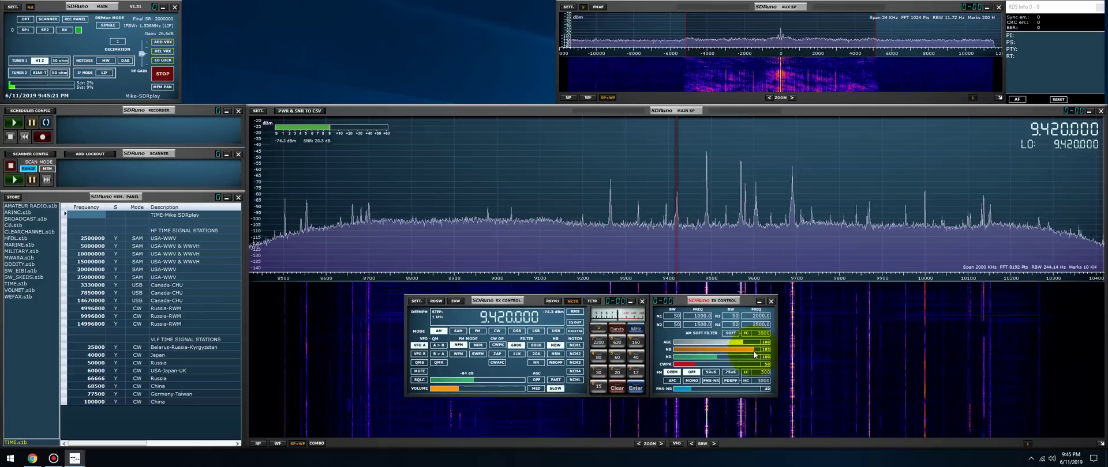
left_click(752, 351)
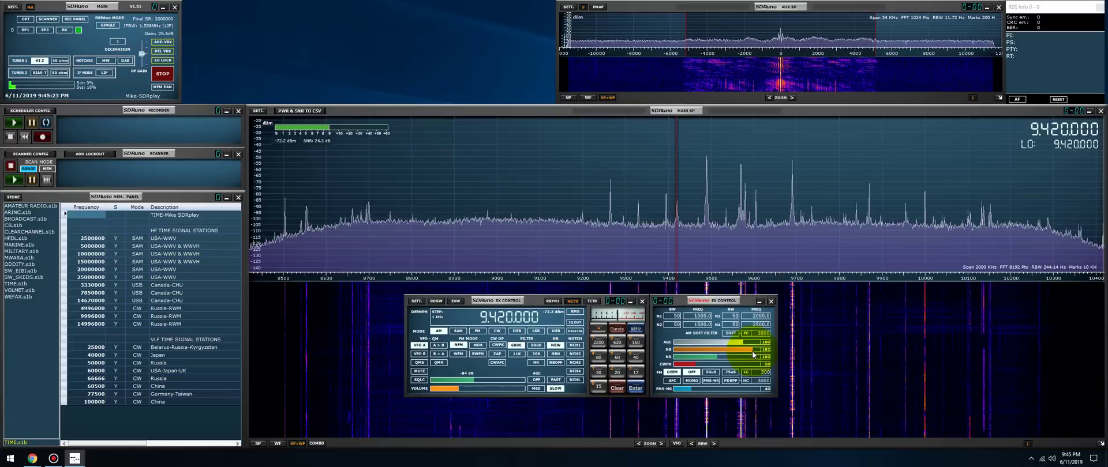
left_click(751, 352)
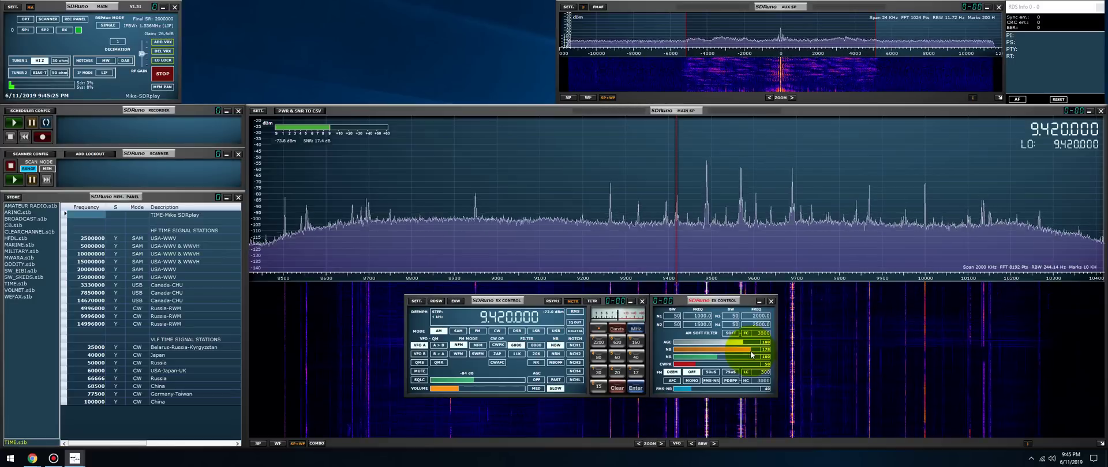
left_click(750, 353)
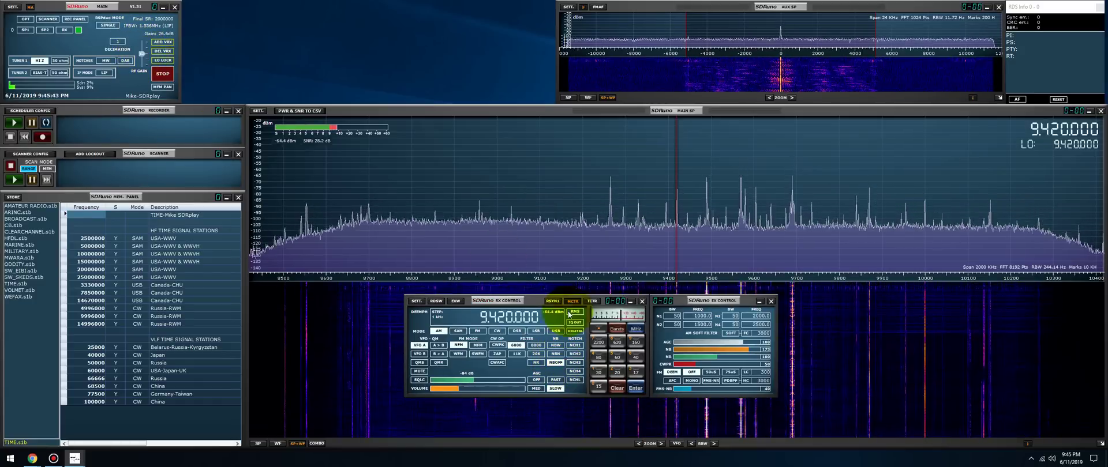
Step: Switch the blanker to wide mode and fine-tune its level to 174
left_click(556, 345)
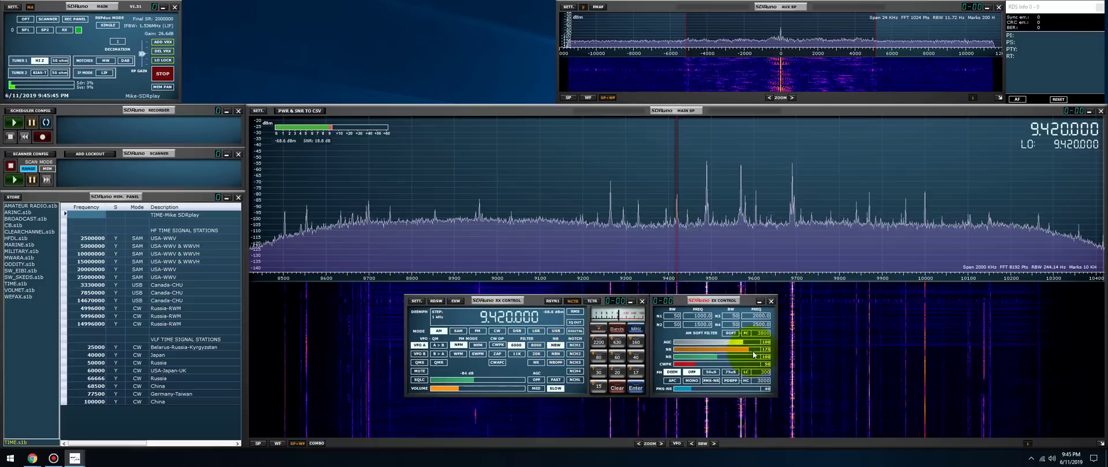
left_click_drag(753, 351, 749, 351)
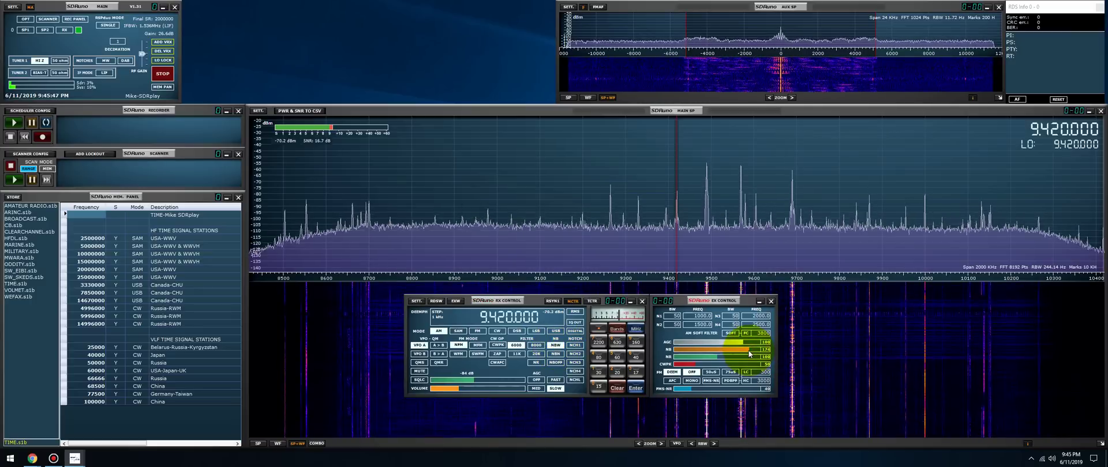
left_click(748, 351)
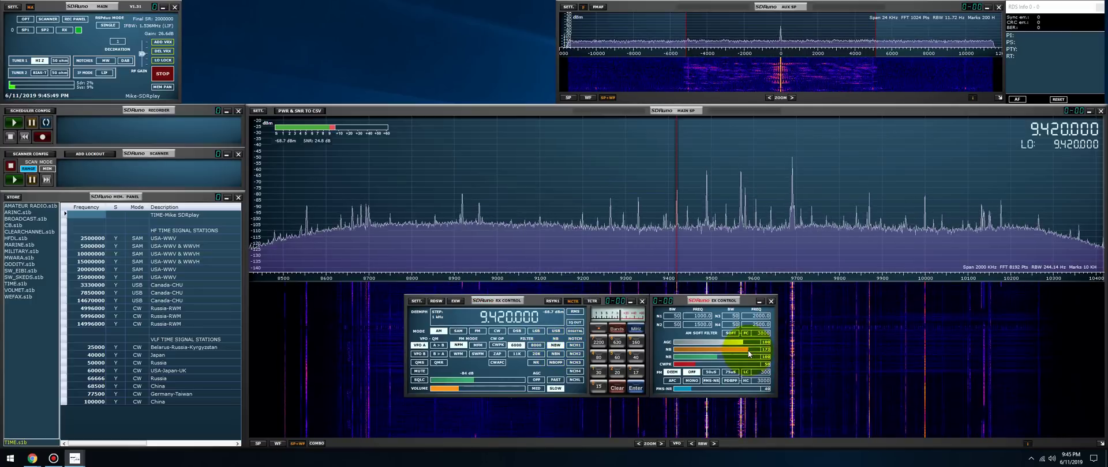
left_click_drag(747, 351, 726, 348)
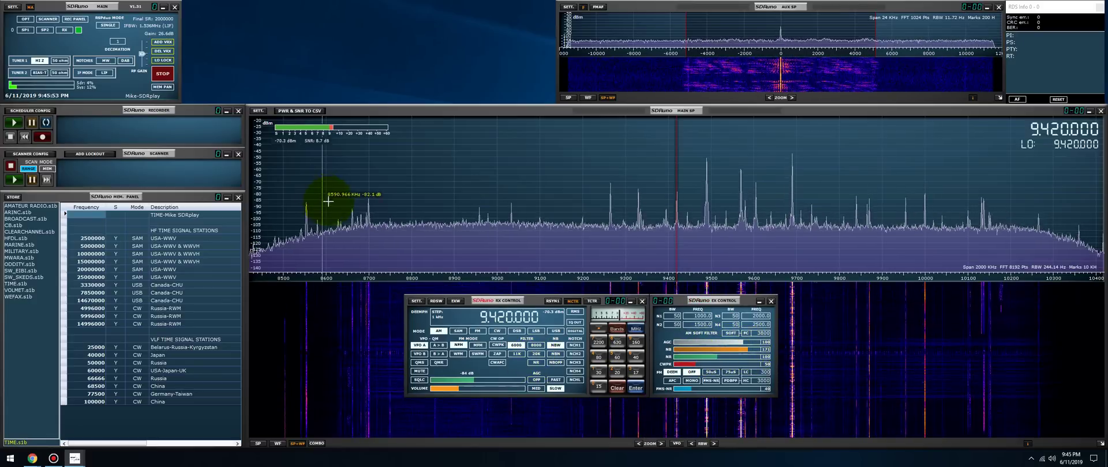
left_click(749, 349)
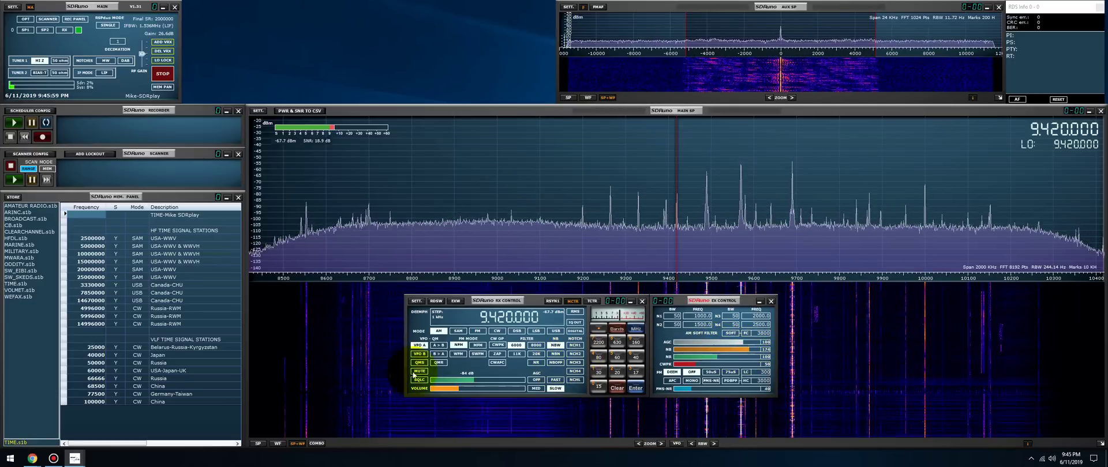
Step: Open the BROADCAST.s1b memory list and tune to the RNZI entry at 13,840,000 Hz
left_click(485, 317)
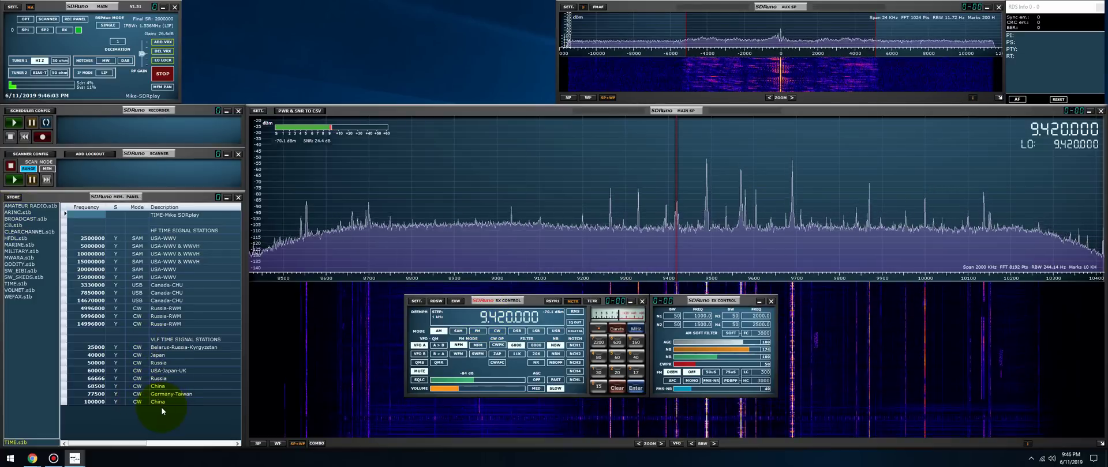
left_click(22, 220)
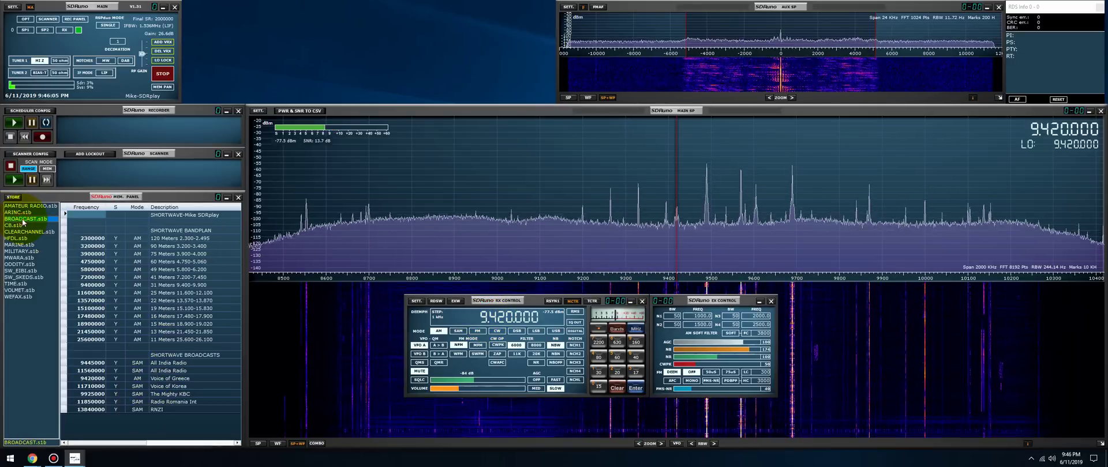
double_click(87, 410)
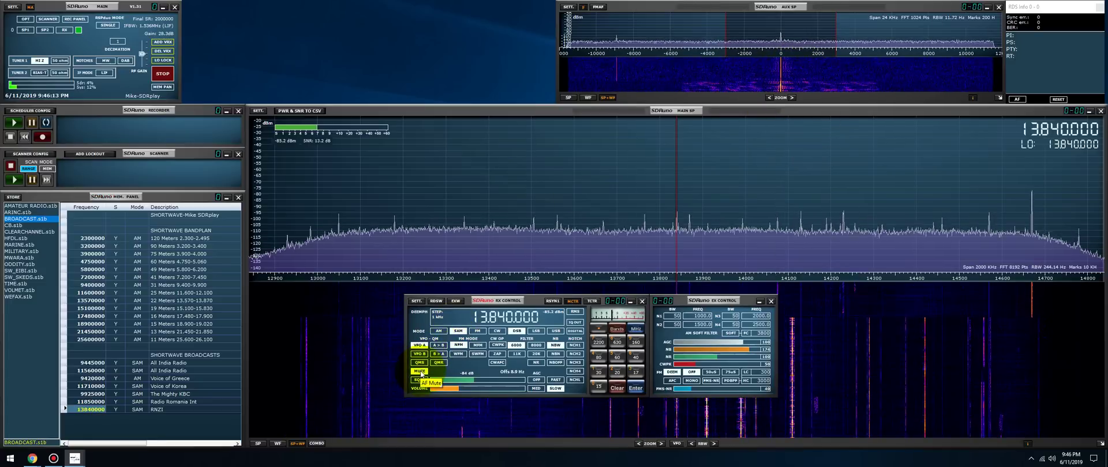
Step: Receive RNZI in AM, set the noise blanker level to 166, then switch the blanker off
left_click(674, 226)
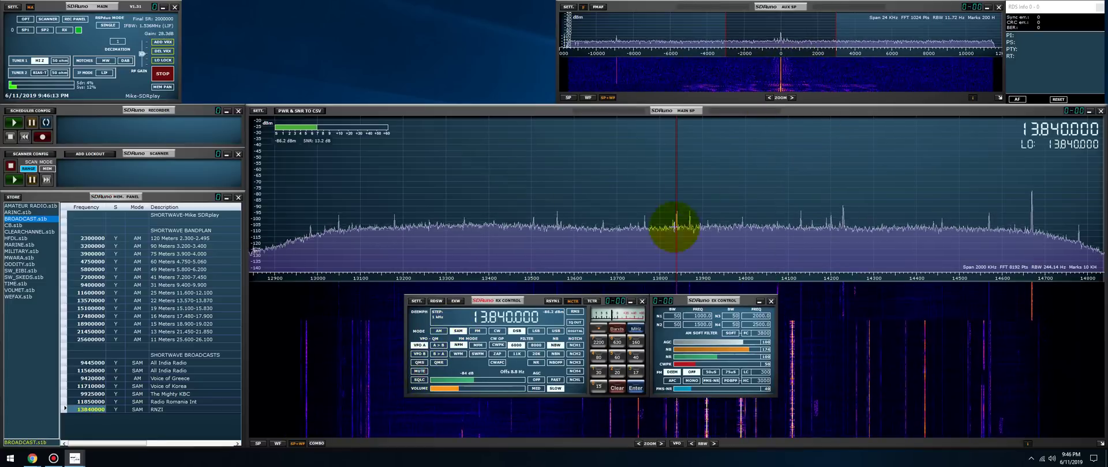
left_click(438, 331)
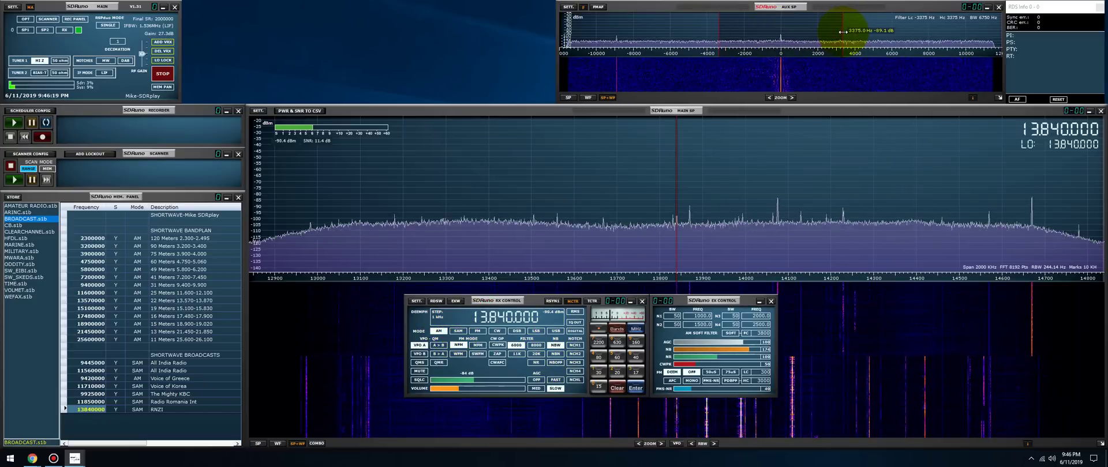
left_click_drag(750, 346, 747, 353)
left_click(556, 363)
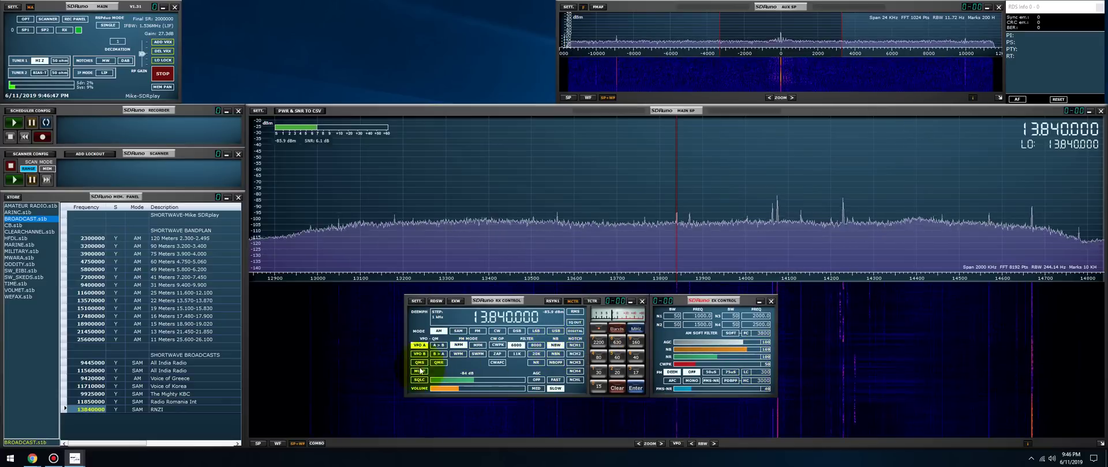
Step: Set the noise blanker to NBOFF to hear RNZI at 13.840 MHz unblanked
left_click(559, 363)
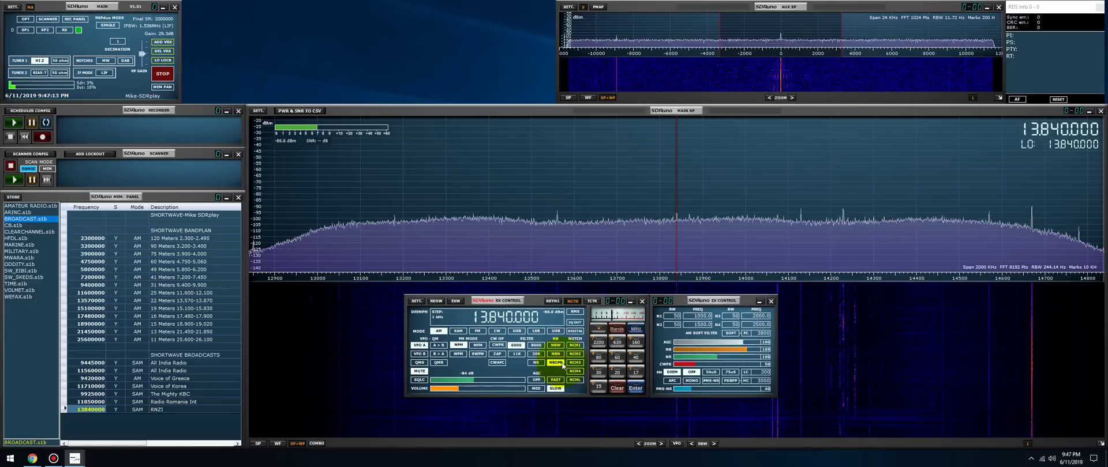
left_click(561, 362)
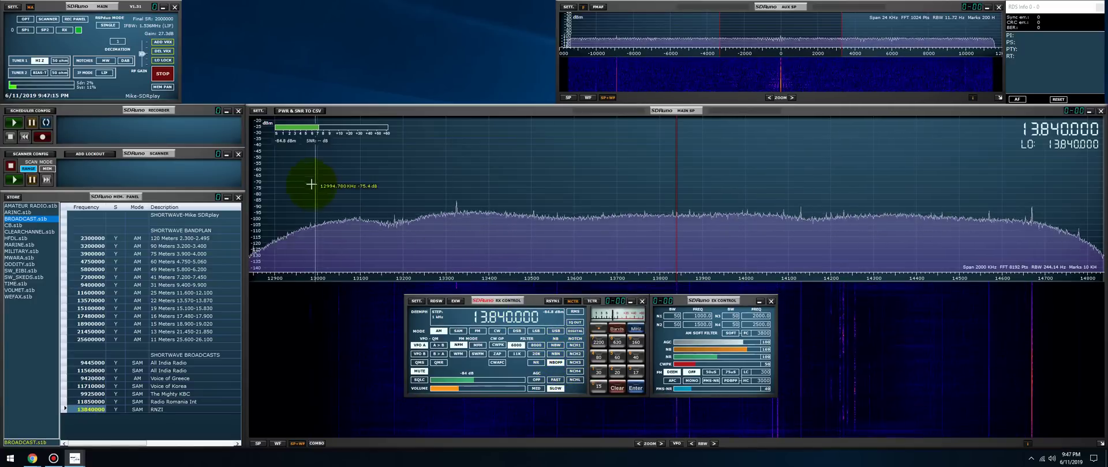